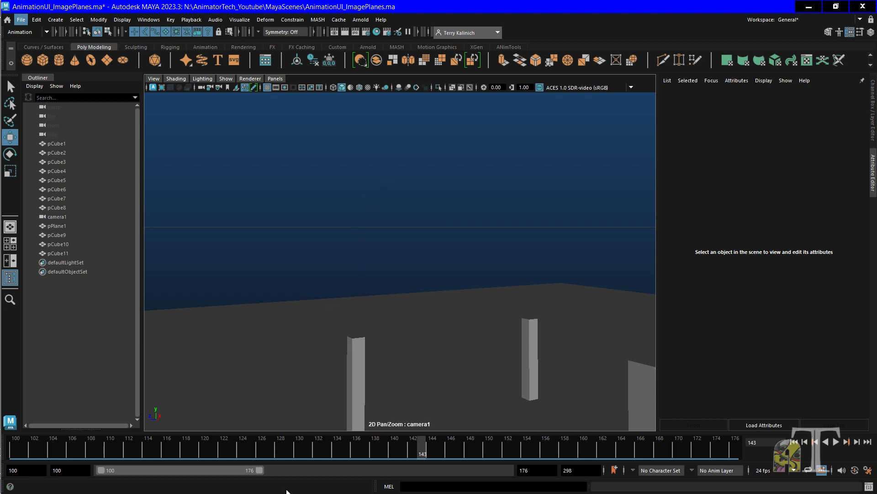
- Scrub back to frame 100 and play the animation through camera1 to review the camera move
left_click_drag(276, 450, 27, 379)
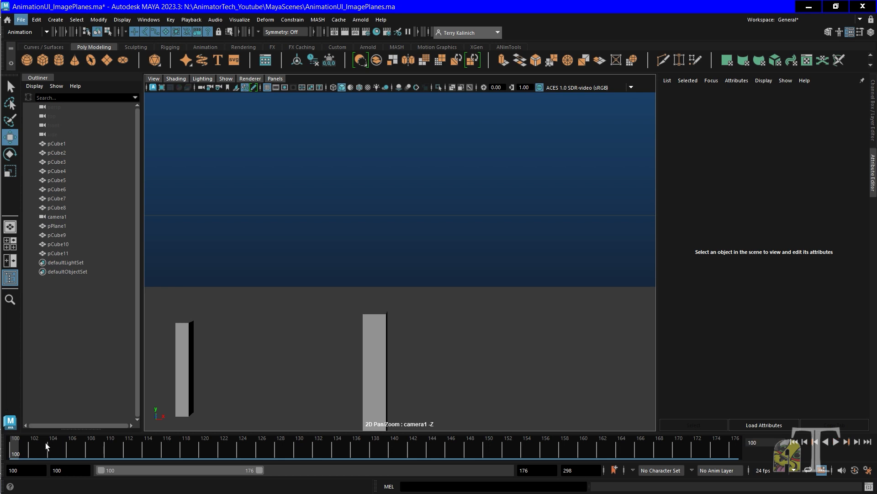
key("alt+v")
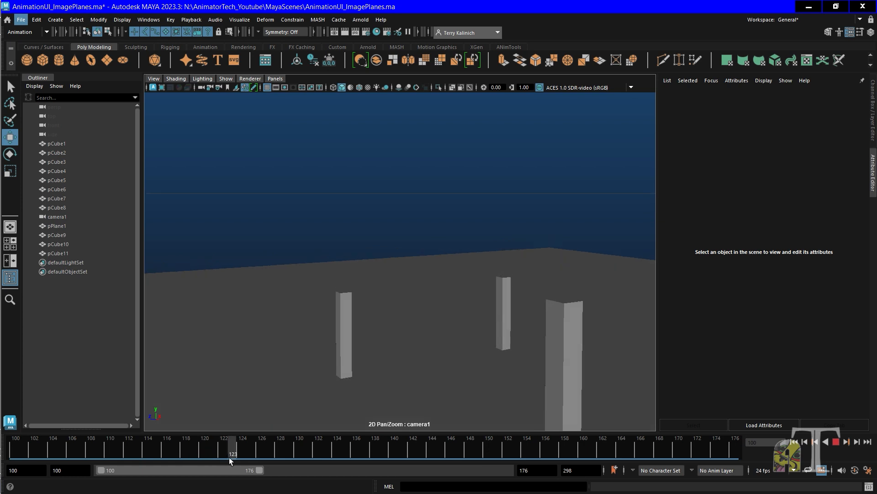
left_click_drag(649, 474, 10, 429)
key("alt+v")
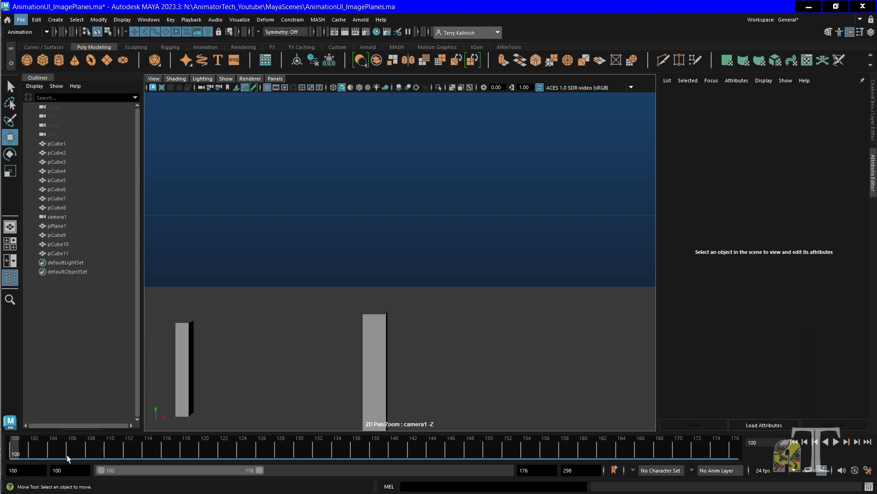
key("alt+v")
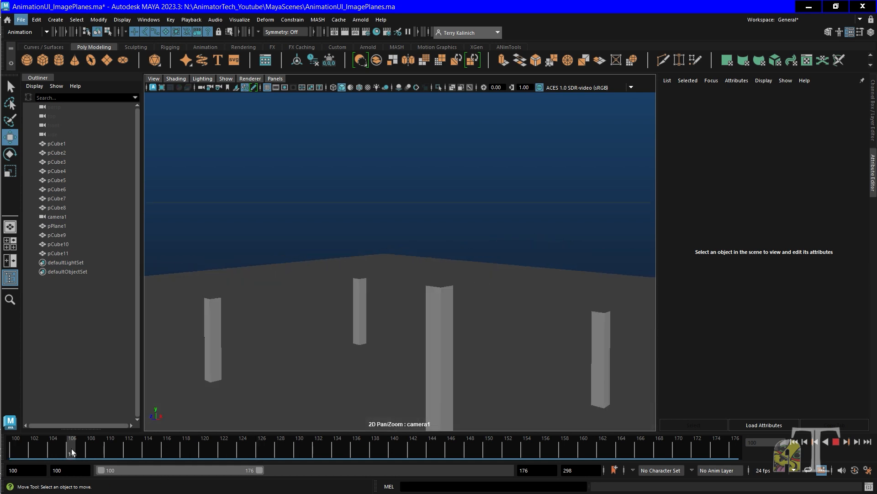
key("alt+v")
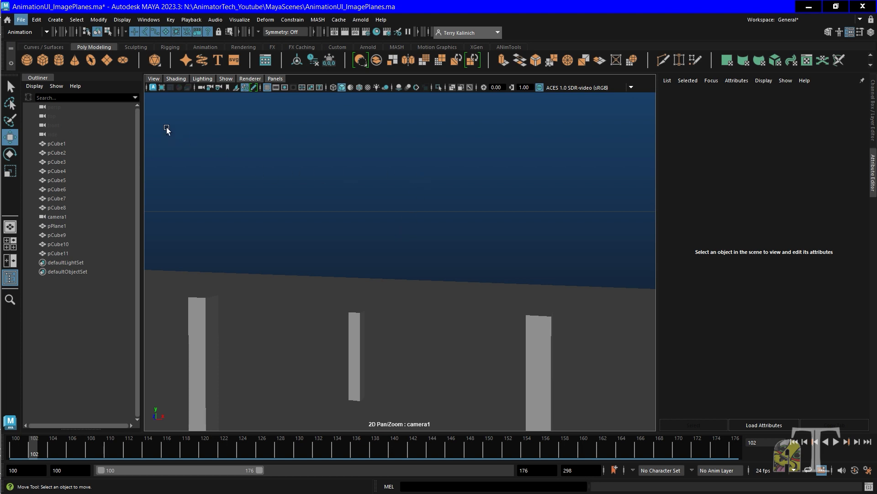
- Select the camera that the current view looks through
left_click(154, 80)
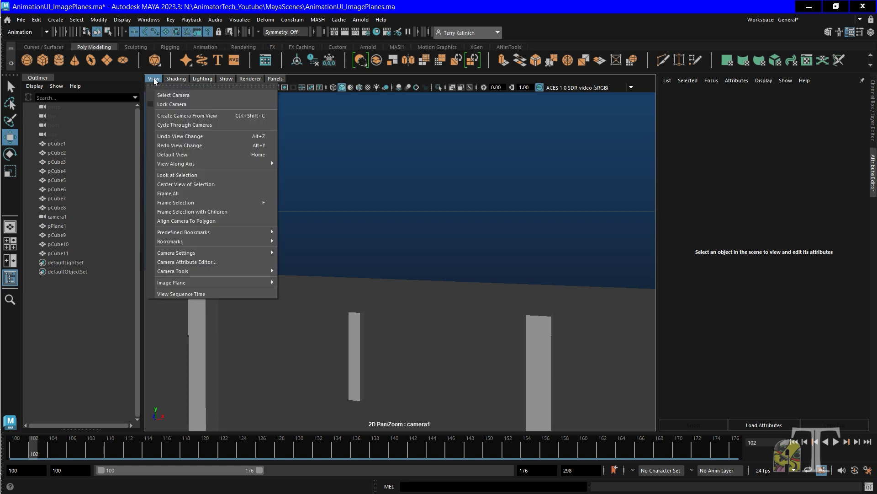
left_click(471, 158)
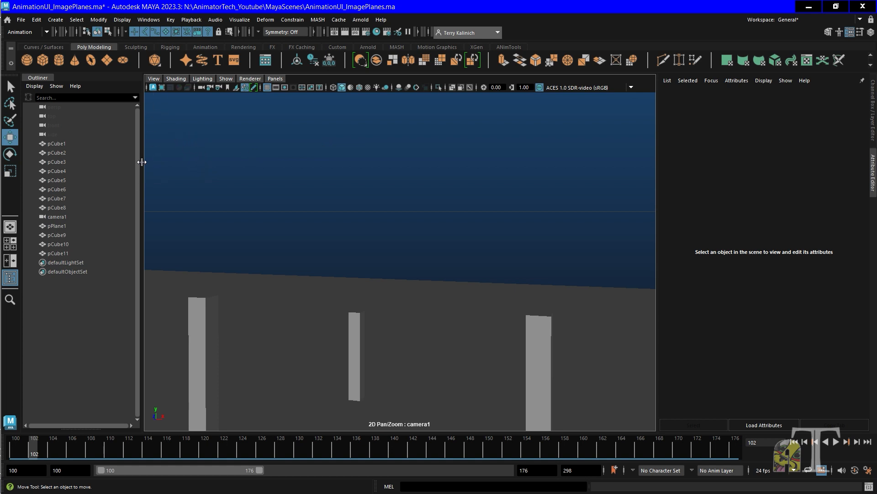
left_click(174, 79)
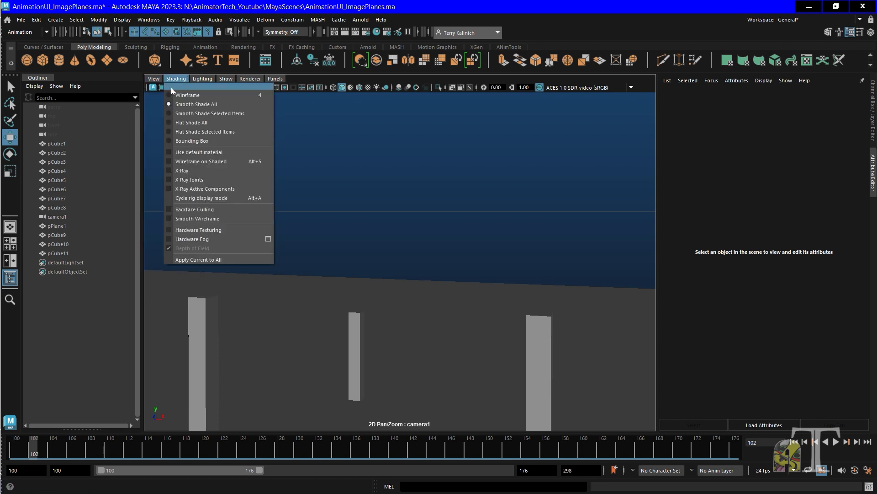
mouse_move(154, 79)
left_click(183, 94)
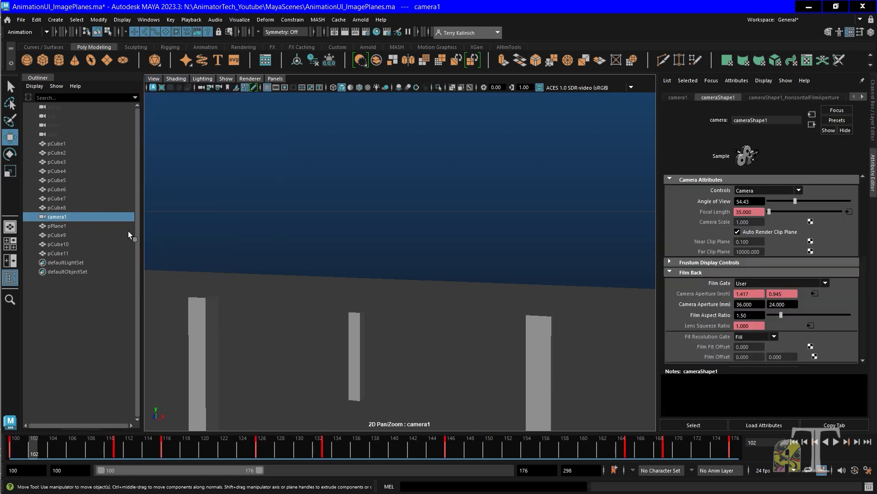
- Import the movie demoShot_24.mov from the default project's sourceimages folder as an image plane on camera1
left_click(154, 78)
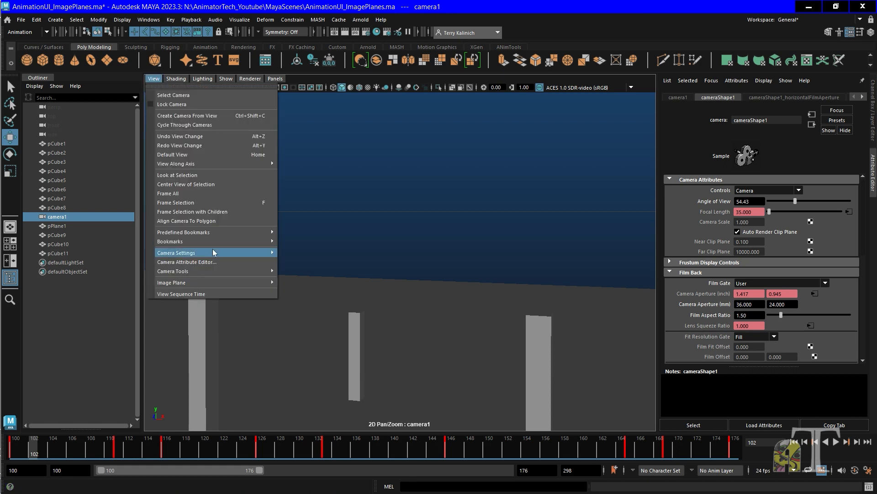
mouse_move(223, 282)
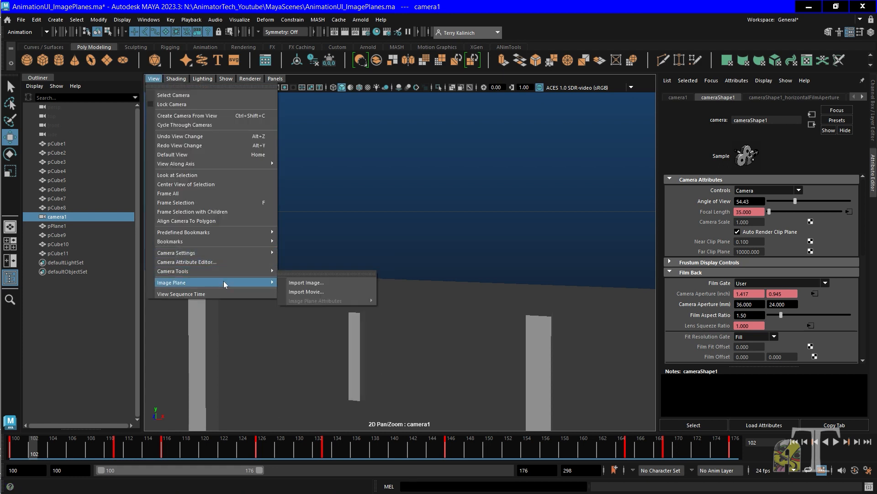
left_click(330, 291)
key("ctrl+v")
key("Return")
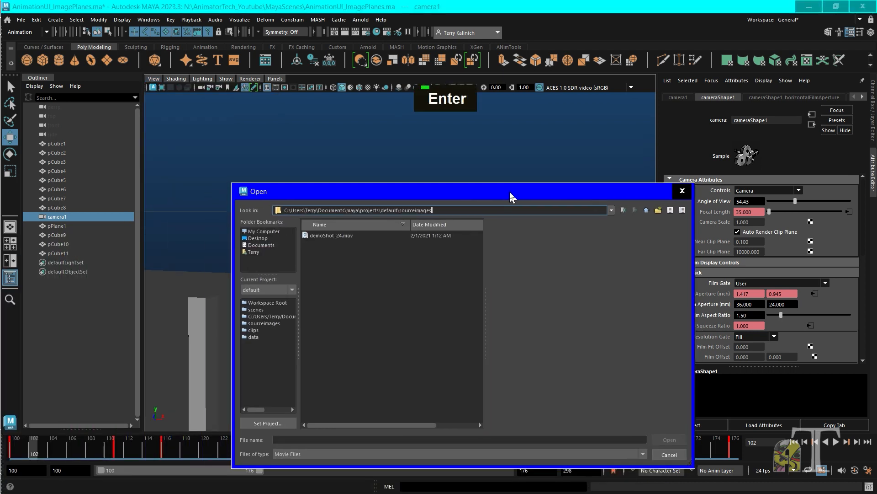
left_click(268, 244)
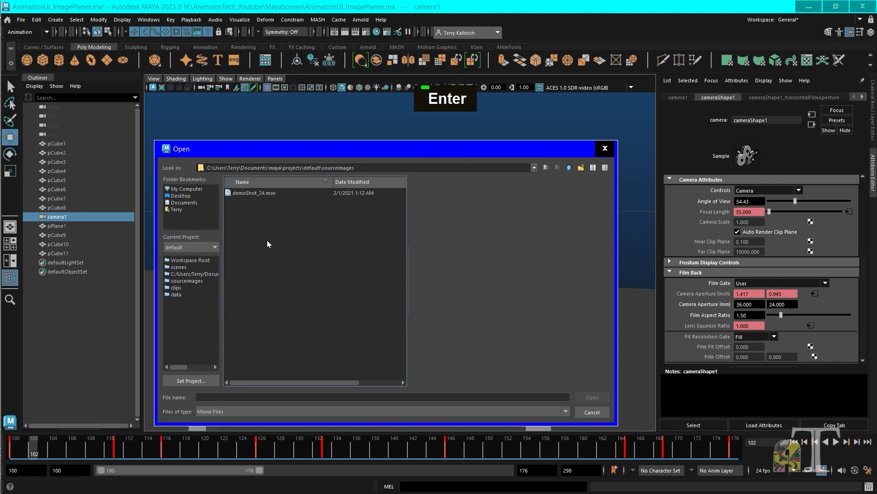
left_click(273, 192)
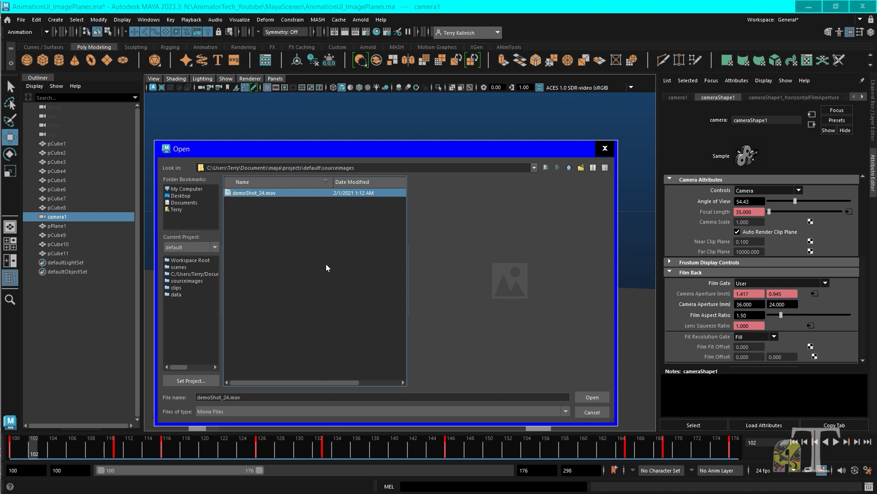
left_click(600, 399)
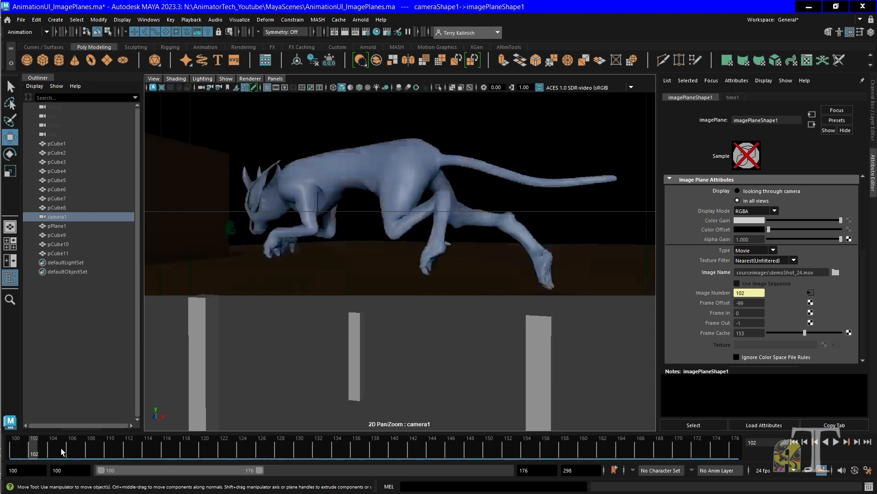
- Scrub the first frames of the shot to check where the imported movie starts on the timeline
left_click_drag(42, 438, 13, 440)
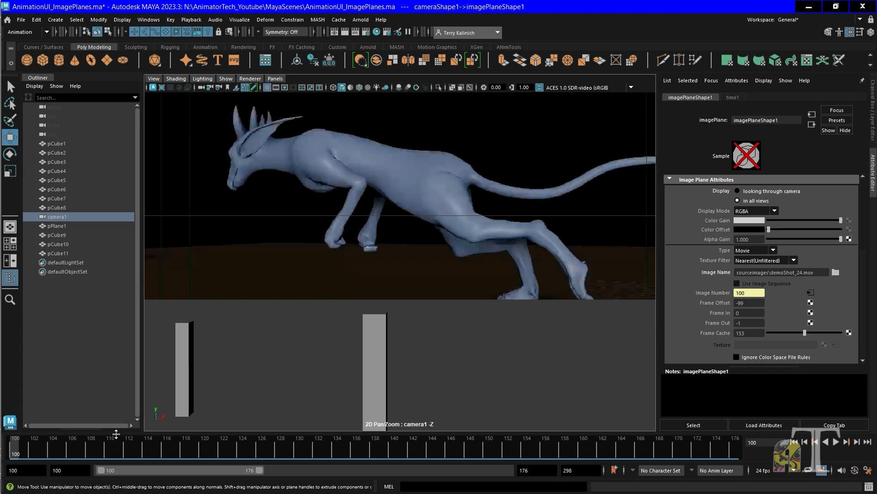
left_click(37, 446)
left_click_drag(38, 450, 5, 457)
scroll(686, 340, "up", 1)
scroll(672, 302, "down", 1)
scroll(673, 302, "up", 1)
- Enter -99 as the image plane's frame offset and play the movie back through camera1
left_click_drag(751, 303, 735, 303)
left_click(744, 303)
type("9")
key("alt+v")
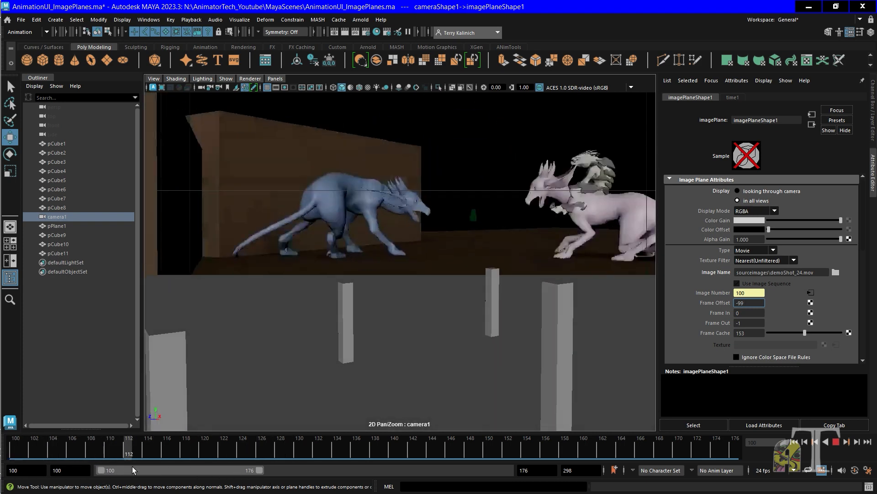
mouse_move(203, 471)
left_mouse_down()
mouse_move(283, 473)
mouse_move(26, 452)
mouse_move(128, 459)
left_mouse_up()
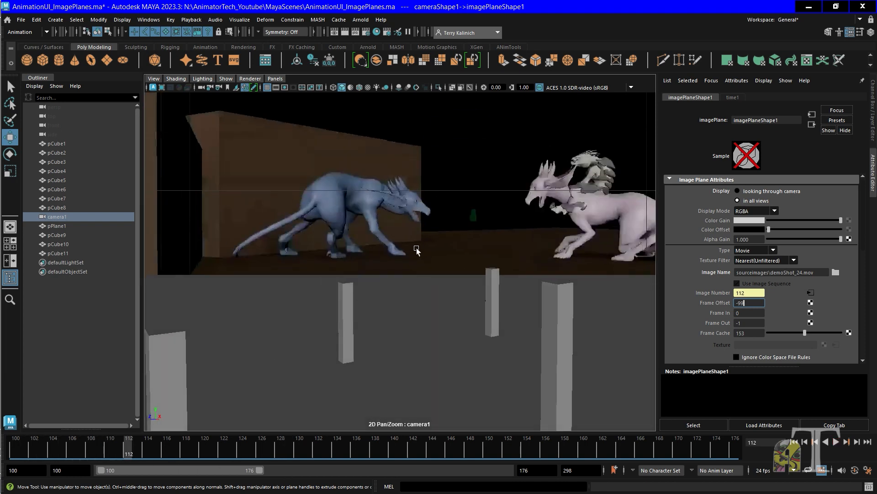
- Show the perspective view full size, orbit to see the image plane behind the columns, and play the animation
key("space")
key("space")
key("space")
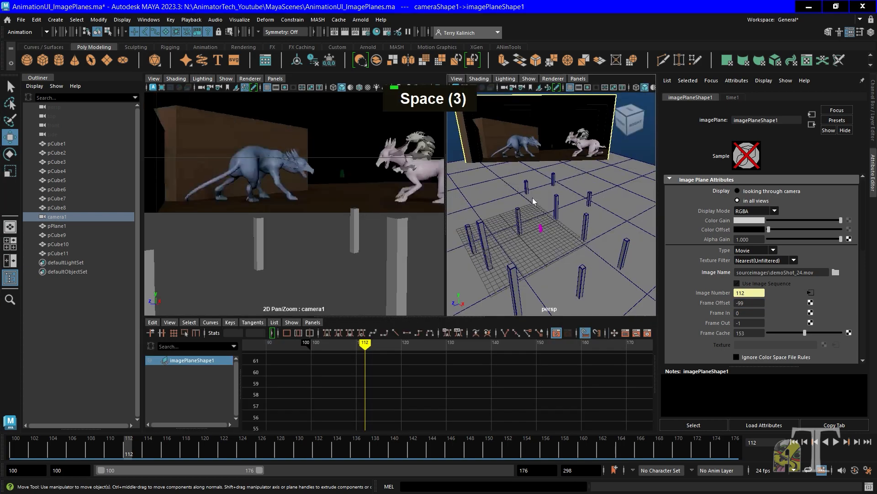
left_click_drag(449, 314, 489, 321, "alt")
right_click_drag(490, 322, 354, 307, "alt")
left_click_drag(355, 307, 430, 303, "alt")
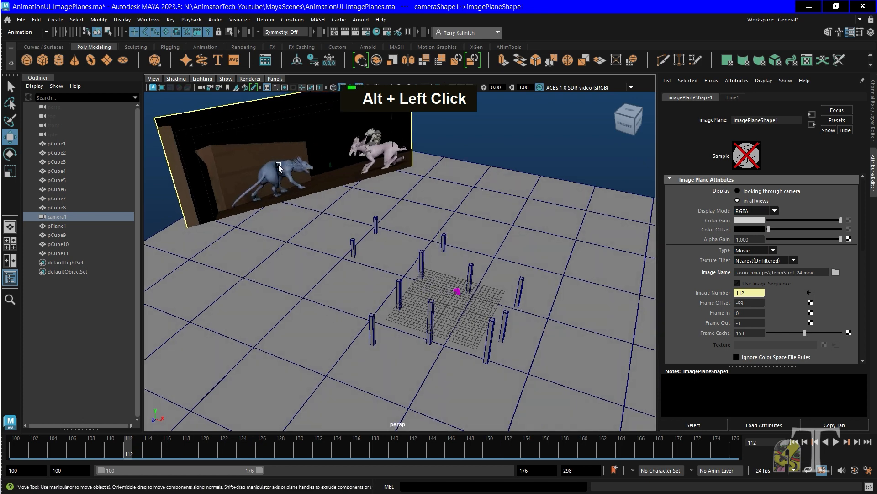
key("alt+v")
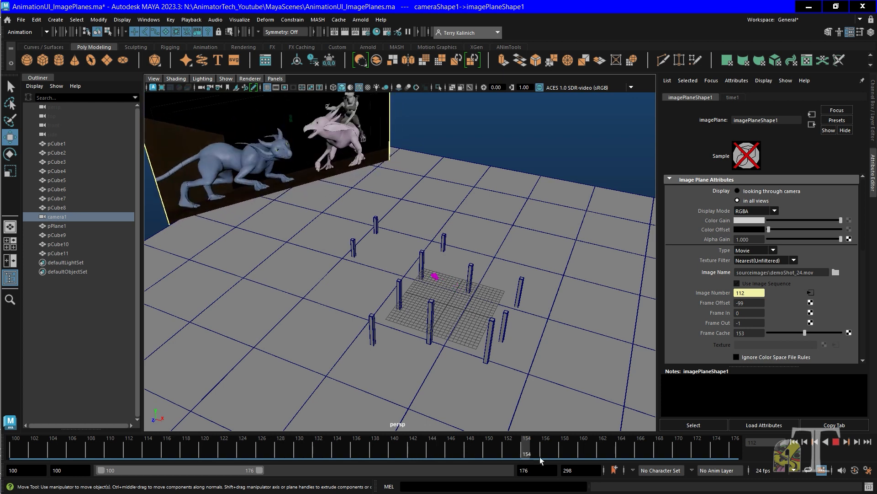
key("alt+v")
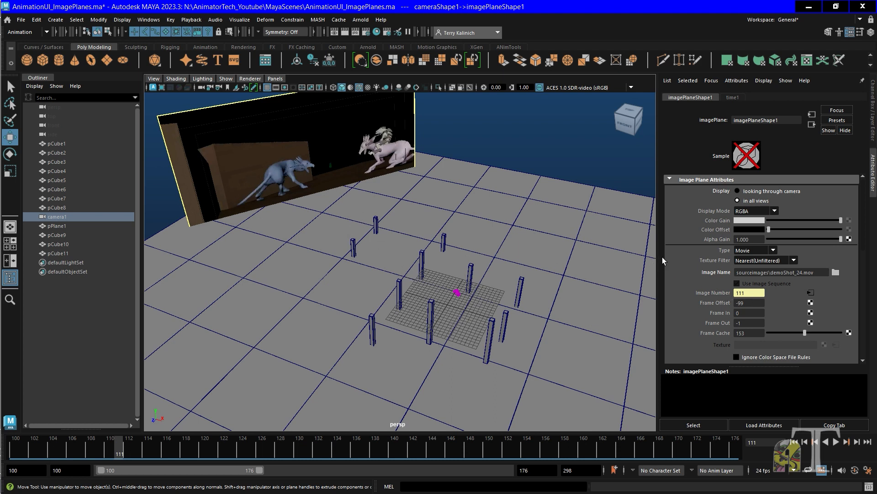
- Select camera1 in the perspective view and show the attributes of imagePlaneShape1
left_click(560, 147)
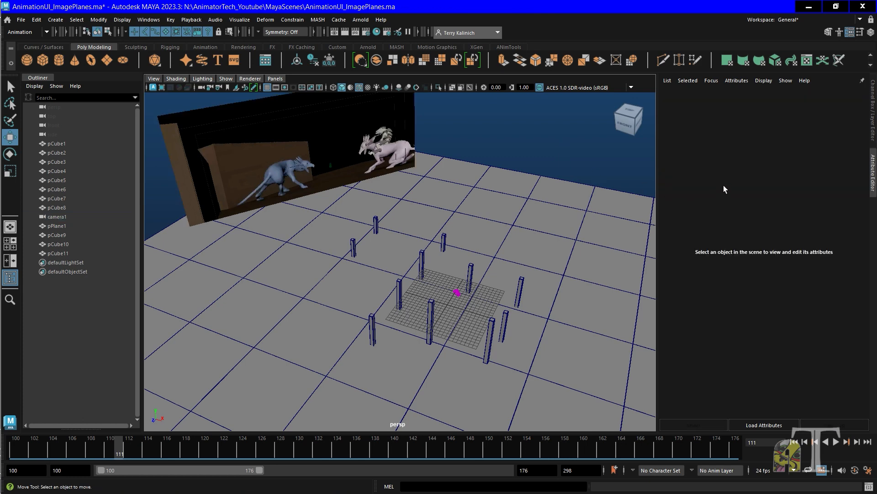
left_click(457, 293)
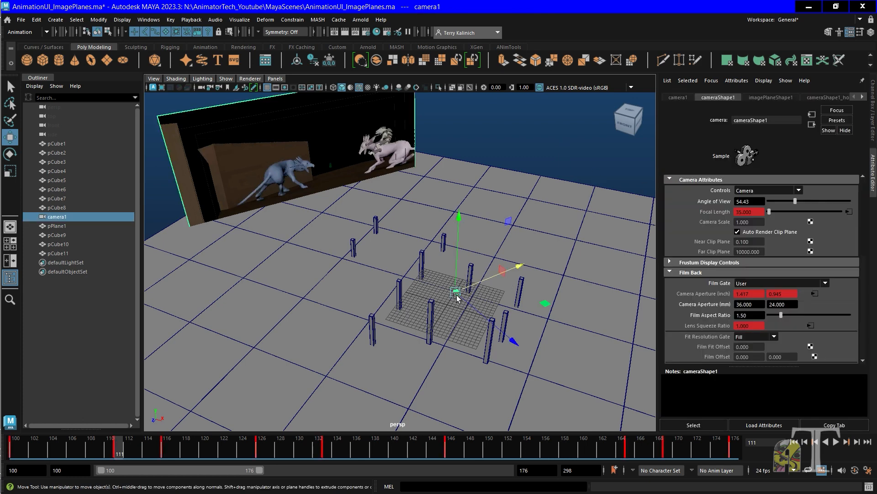
left_click(767, 97)
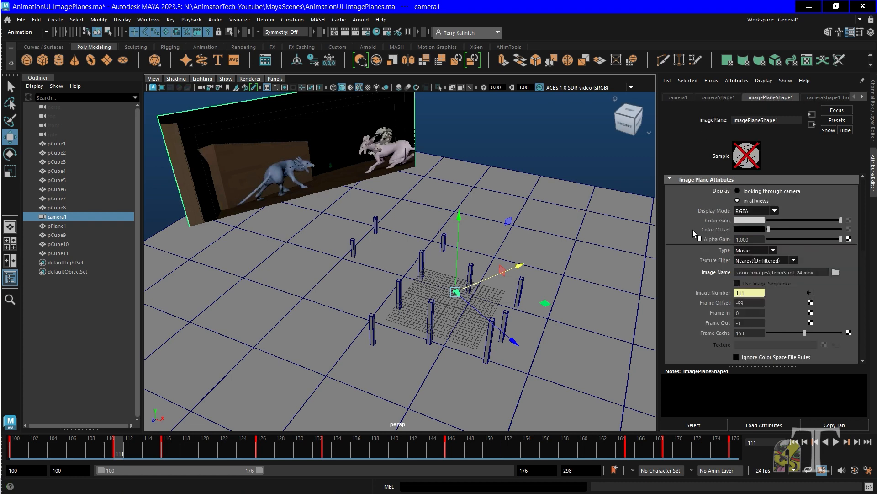
- Set the image plane's placement depth to 20
scroll(691, 233, "down", 3)
scroll(687, 244, "up", 1)
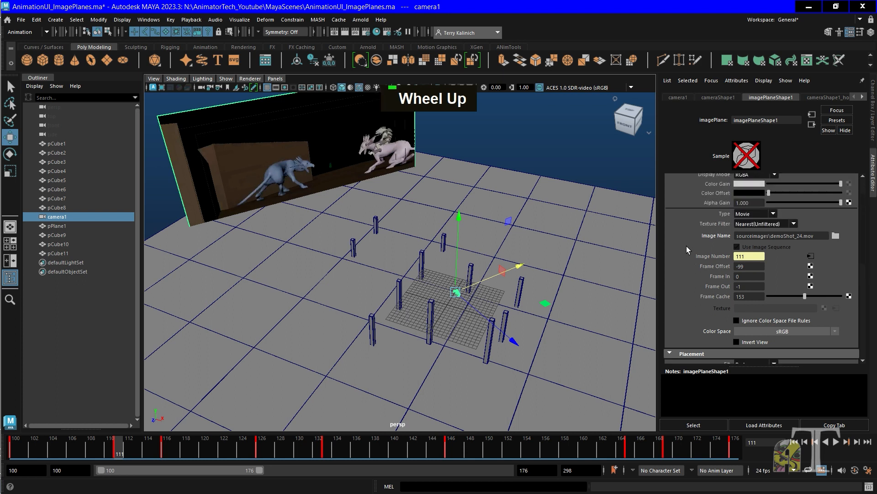
scroll(687, 246, "down", 2)
scroll(686, 246, "up", 1)
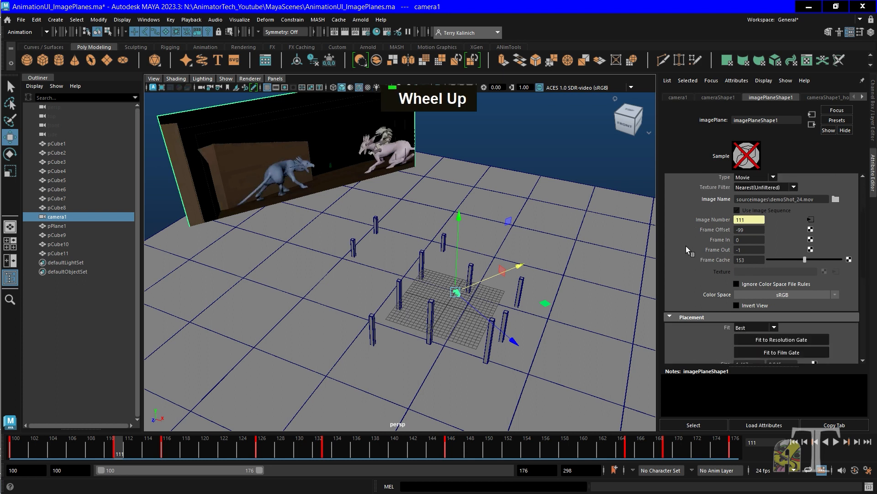
scroll(687, 246, "down", 3)
scroll(686, 246, "up", 1)
scroll(687, 246, "down", 2)
scroll(686, 245, "down", 2)
left_click_drag(758, 284, 734, 284)
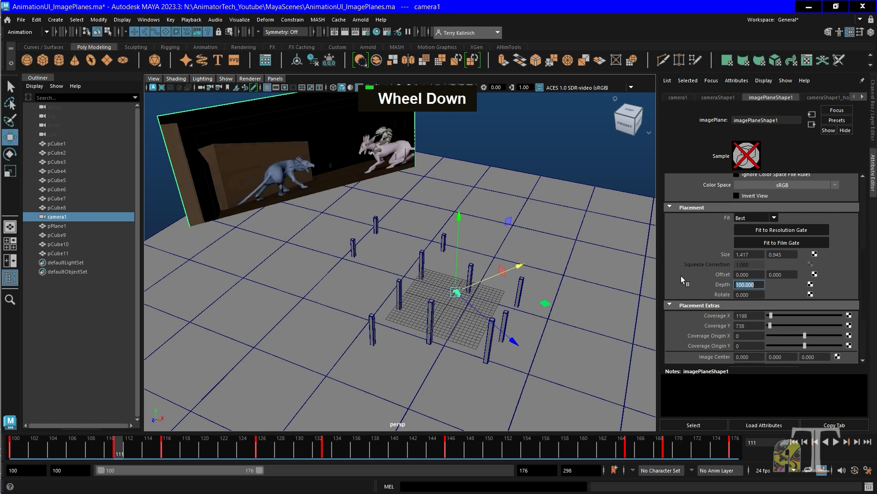
type("20")
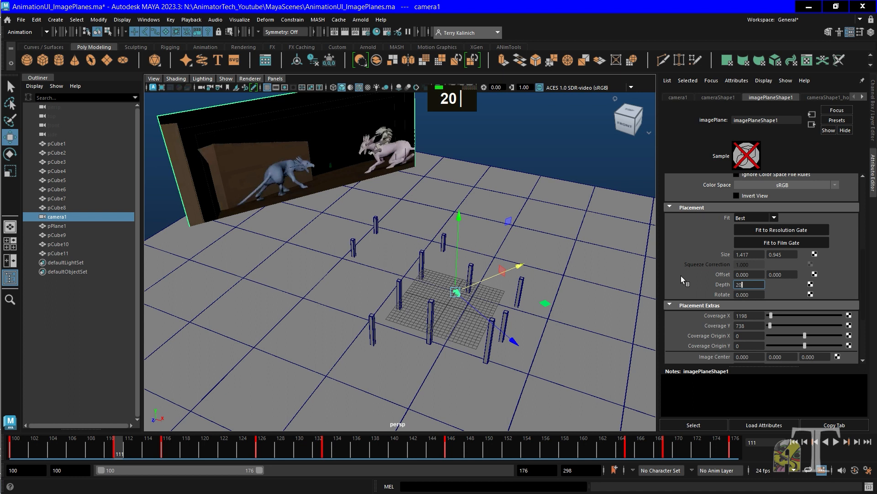
key("Return")
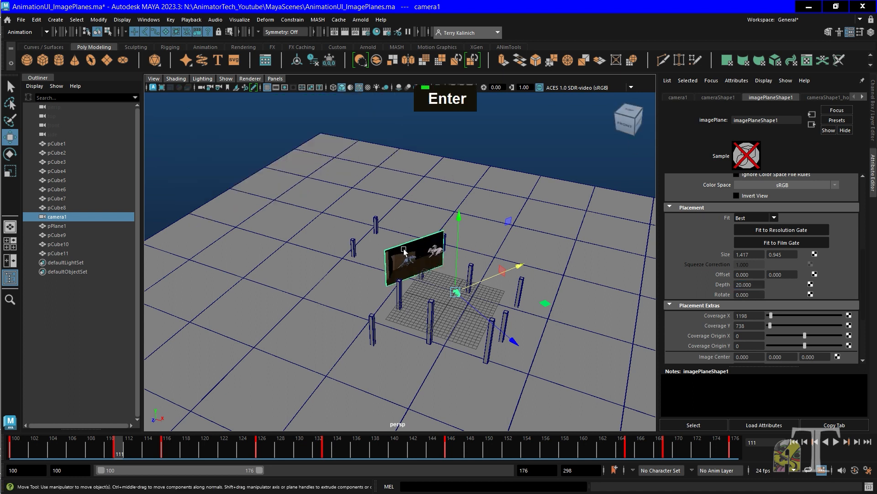
- Check the image plane through camera1 at full size and return to the full perspective view
key("space")
key("space")
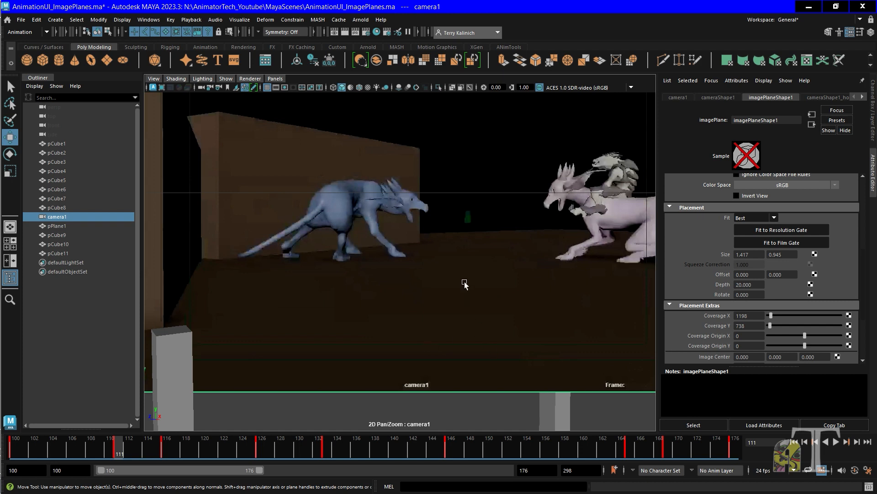
key("space")
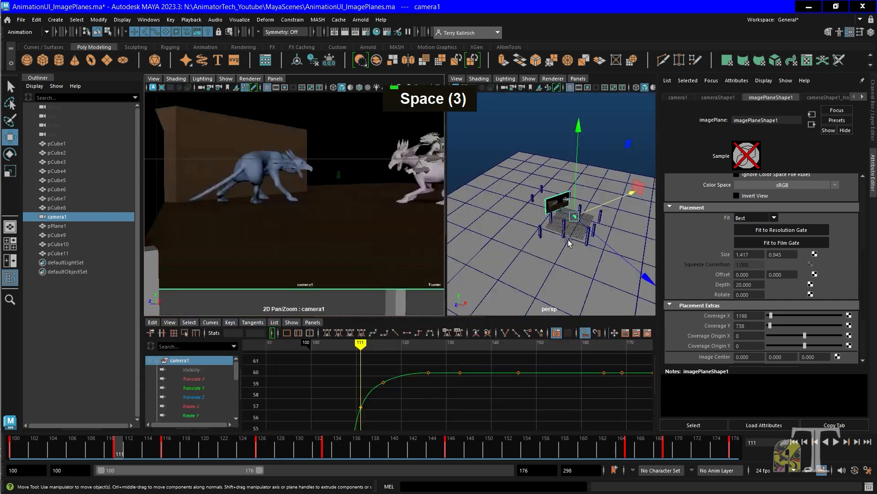
key("space")
- Examine the image plane's position relative to the camera and columns from above and from several perspective angles
left_click_drag(464, 284, 446, 304, "alt")
middle_click_drag(446, 303, 372, 221, "alt")
left_click_drag(372, 221, 407, 235, "alt")
middle_click_drag(407, 234, 402, 366, "alt")
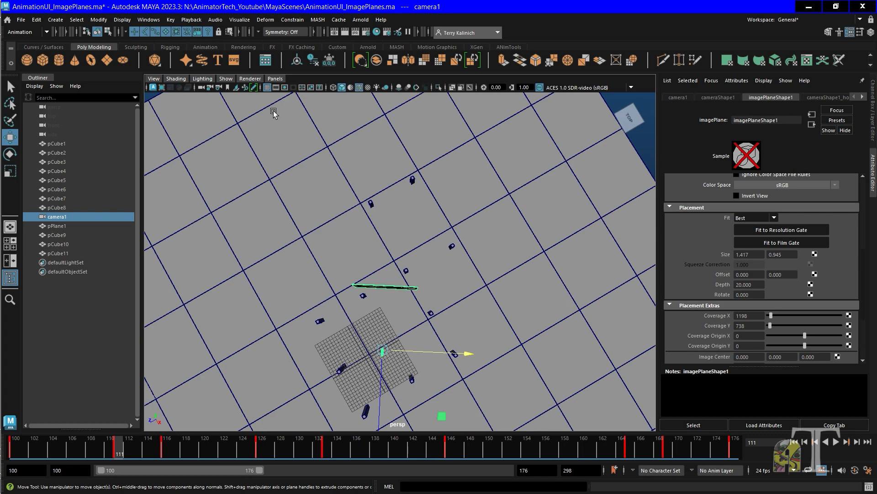
left_click_drag(435, 290, 457, 274, "alt")
right_click_drag(457, 274, 475, 266, "alt")
mouse_move(475, 265)
left_mouse_down("alt")
mouse_move(498, 270)
mouse_move(471, 256)
left_mouse_up("alt")
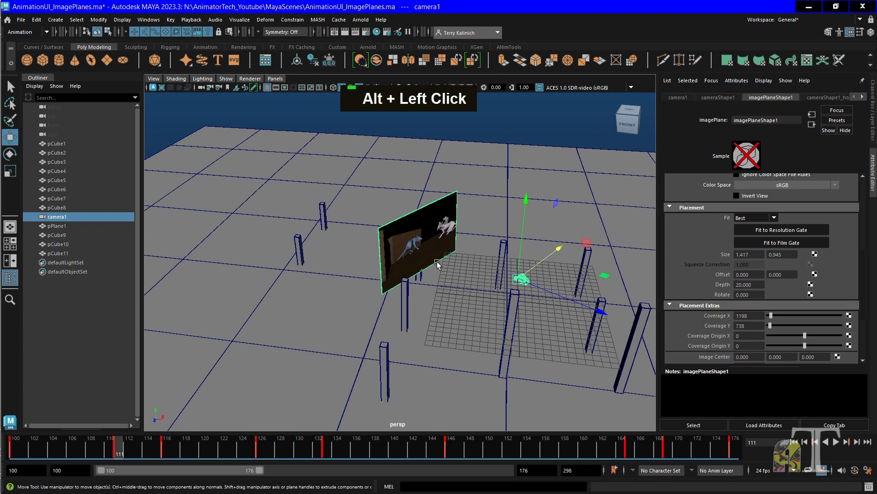
right_click_drag(407, 293, 433, 260, "alt")
left_click_drag(493, 249, 466, 265, "alt")
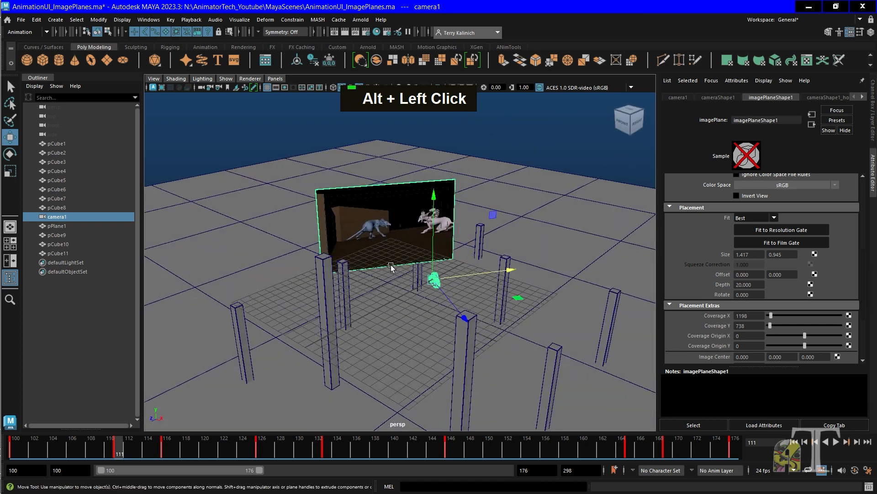
- Show camera1's view at full size and scrub the animation to frame 121
key("space")
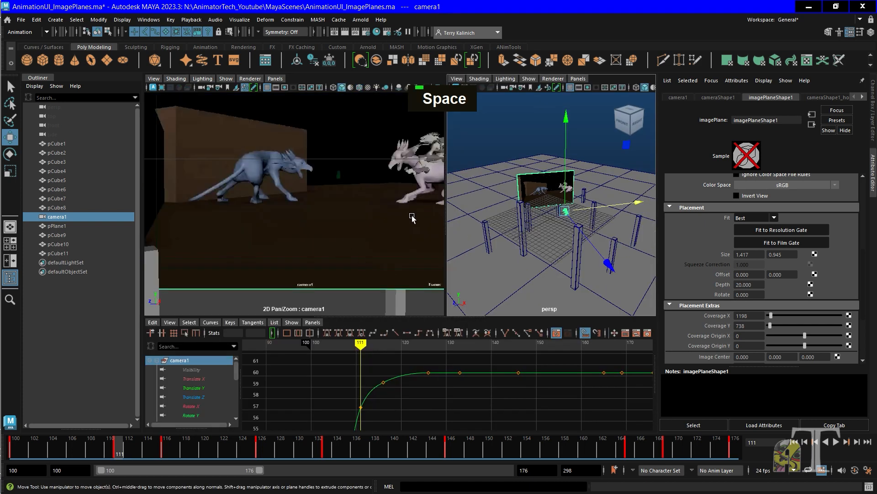
key("space")
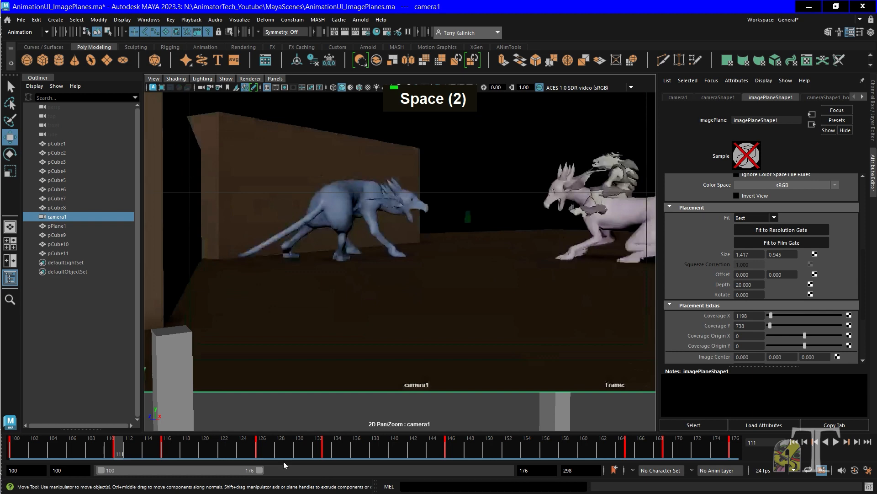
left_click_drag(281, 443, 212, 409)
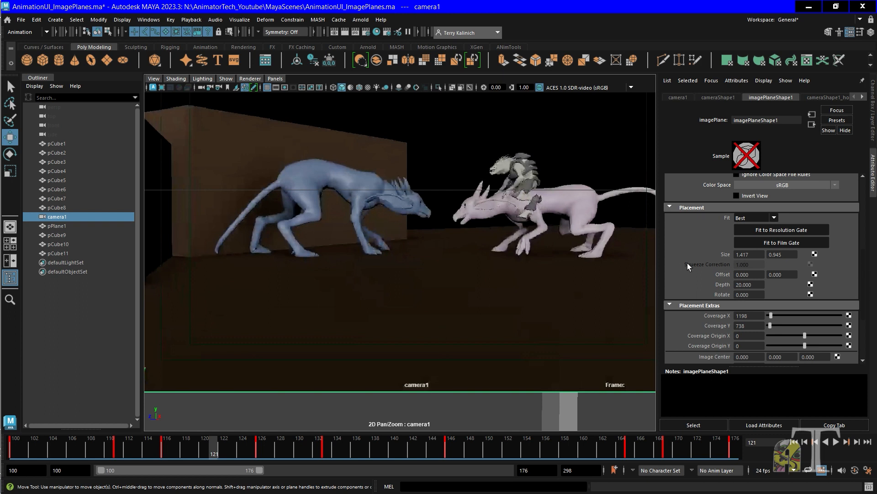
- Set the image plane's Alpha Gain to 0.538 and check the overlay by playing the shot and scrubbing to frame 124
scroll(691, 281, "up", 6)
left_click_drag(830, 235, 803, 229)
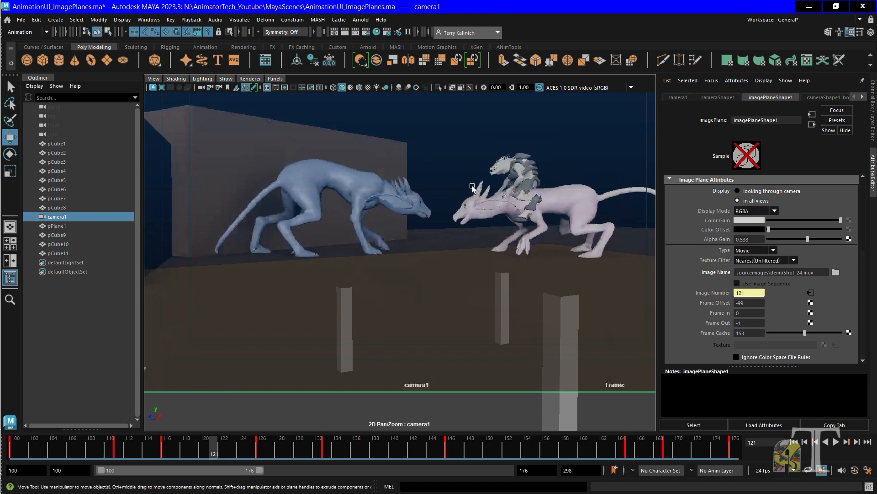
key("alt+v")
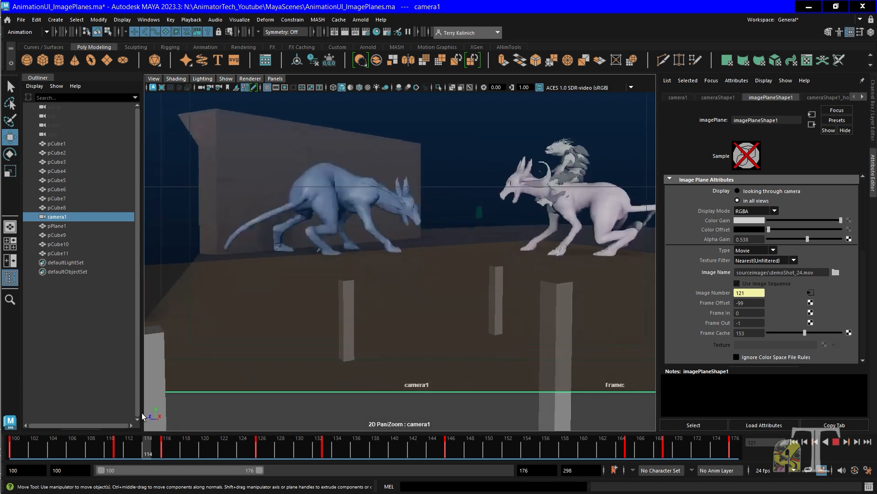
key("alt+v")
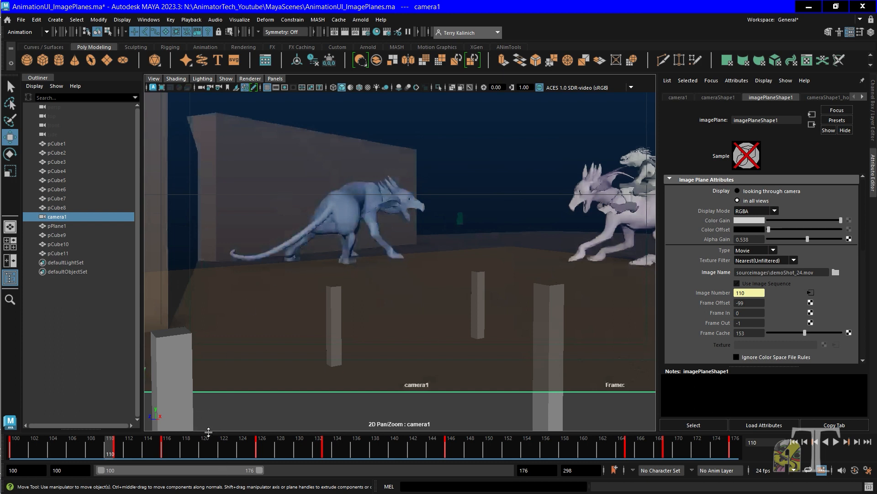
left_click_drag(207, 448, 240, 445)
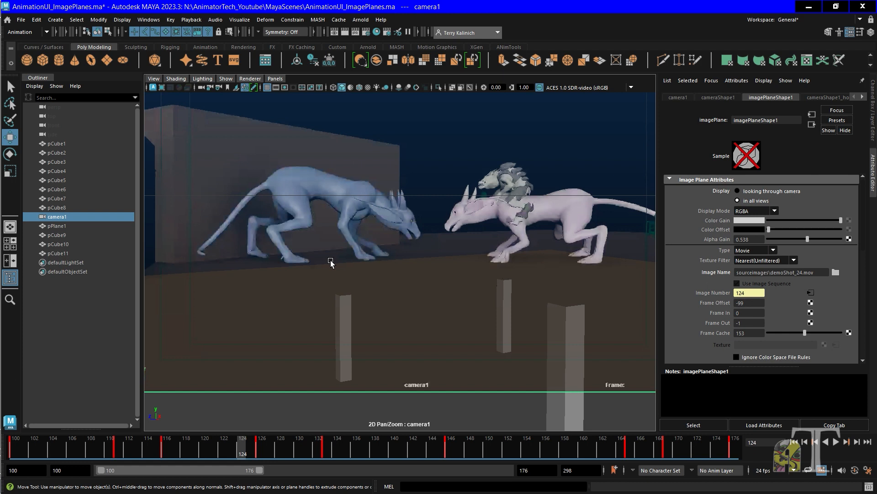
- Toggle camera1's 2D Pan/Zoom off and on to compare the full camera framing with the zoomed framing
key("backslash")
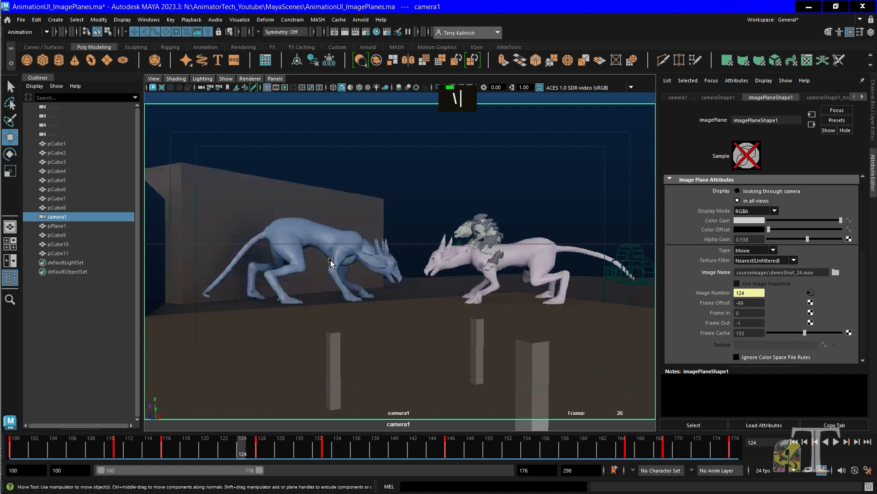
key("backslash")
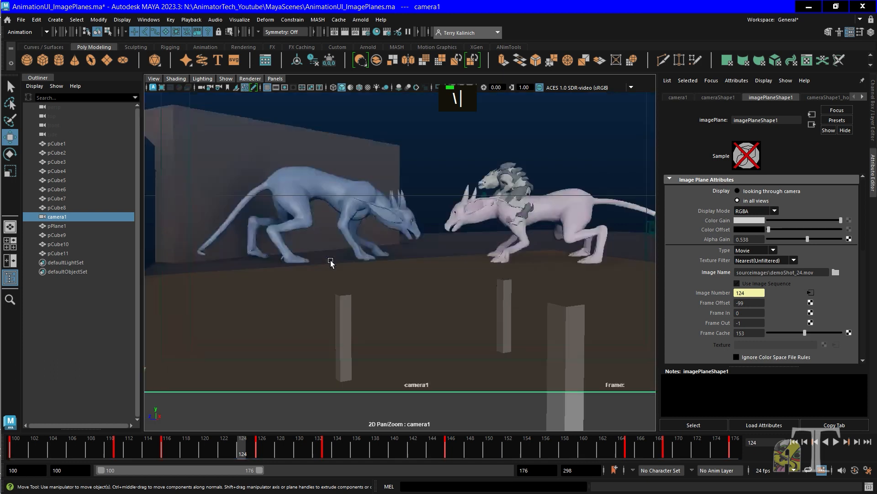
key("backslash")
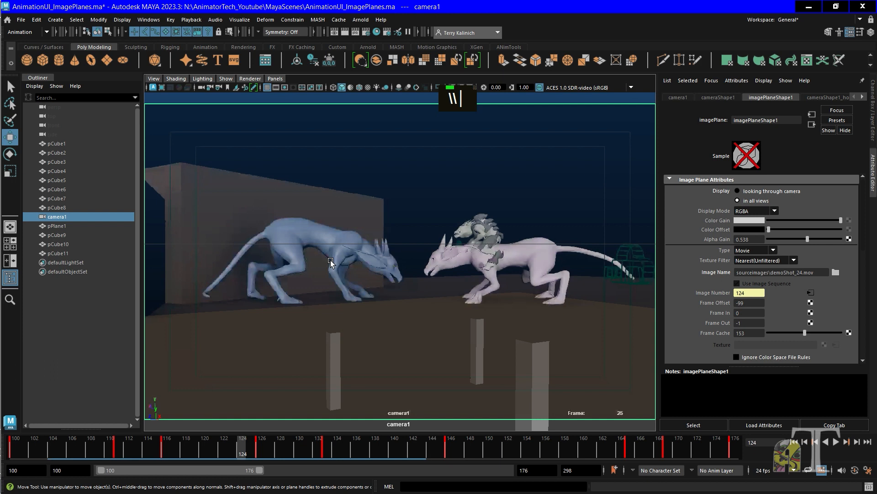
key("backslash")
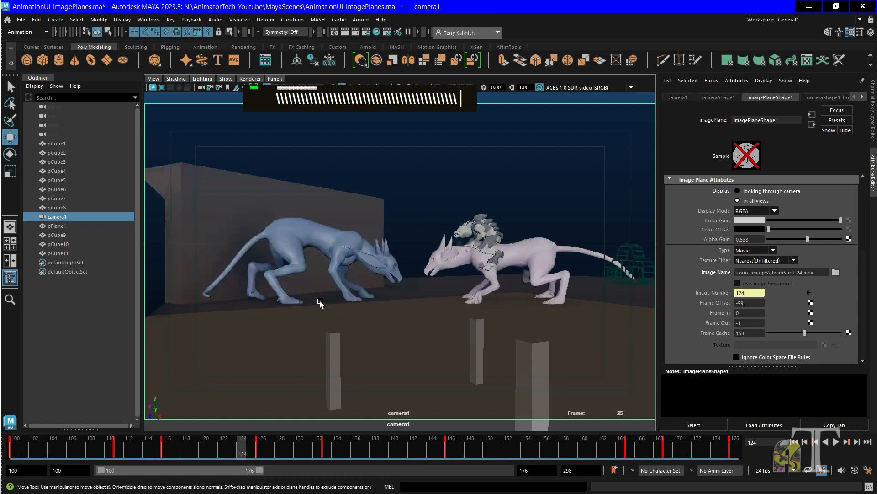
- Use 2D Pan/Zoom in camera1 to examine the blue creature's feet on the ground up close
right_click_drag(320, 304, 353, 198)
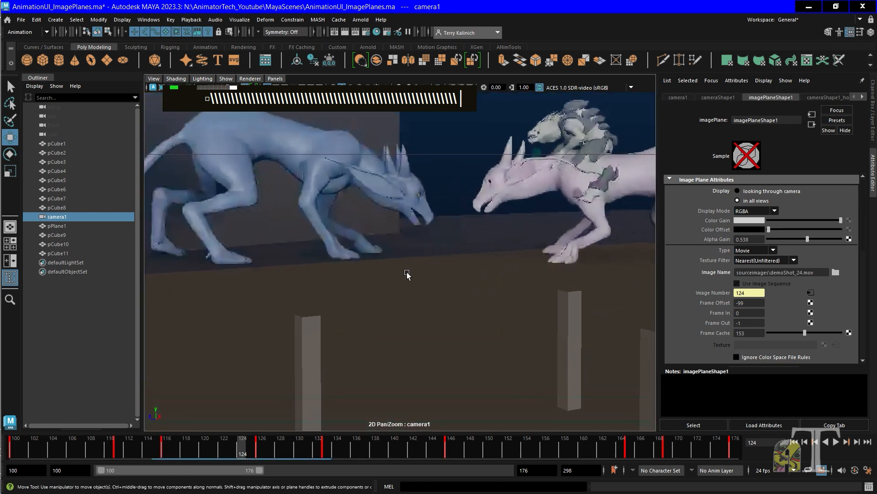
middle_click_drag(464, 251, 379, 261)
middle_click_drag(279, 269, 551, 333)
key("backslash")
right_click_drag(337, 329, 575, 337)
key("backslash")
middle_click_drag(516, 320, 460, 206)
key("backslash")
right_click_drag(223, 219, 634, 243)
key("backslash")
right_click_drag(366, 224, 453, 221)
key("backslash")
middle_click_drag(483, 227, 472, 253)
key("backslash")
right_click_drag(473, 242, 383, 300)
key("backslash")
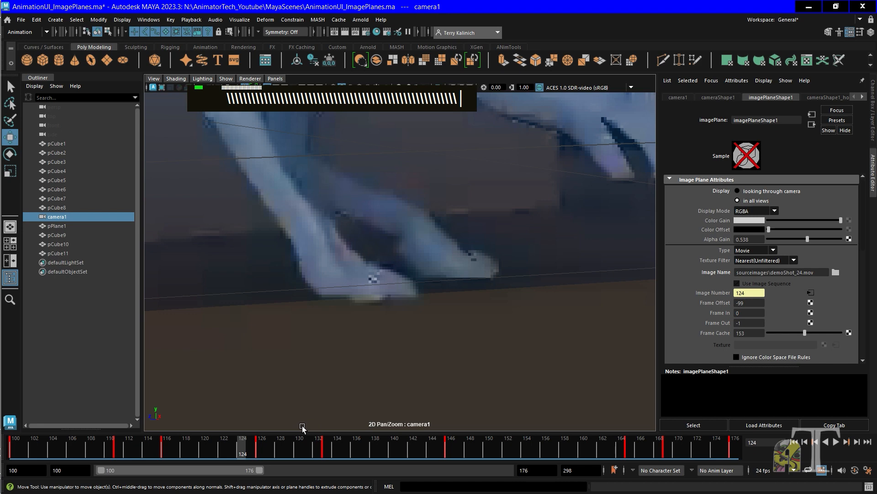
- Scrub to frame 119 to inspect the foot close up, and restore camera1's full framing by disabling 2D Pan/Zoom
left_click_drag(256, 446, 195, 452)
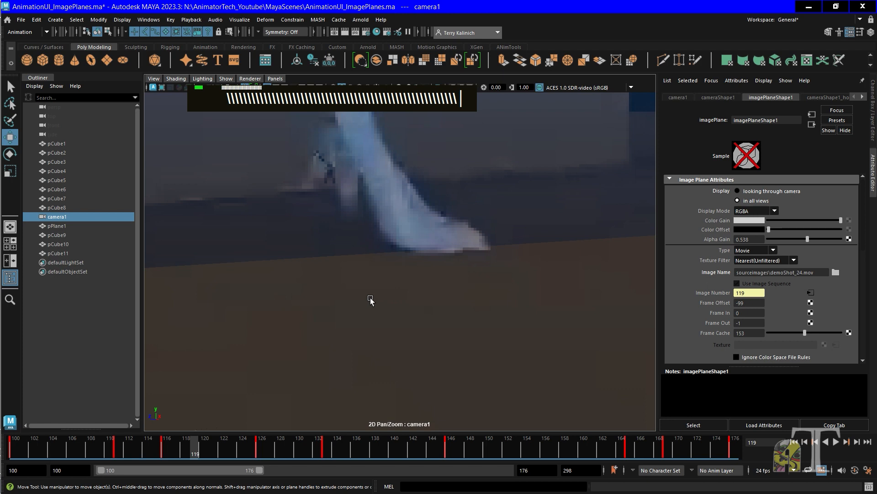
right_click(350, 448)
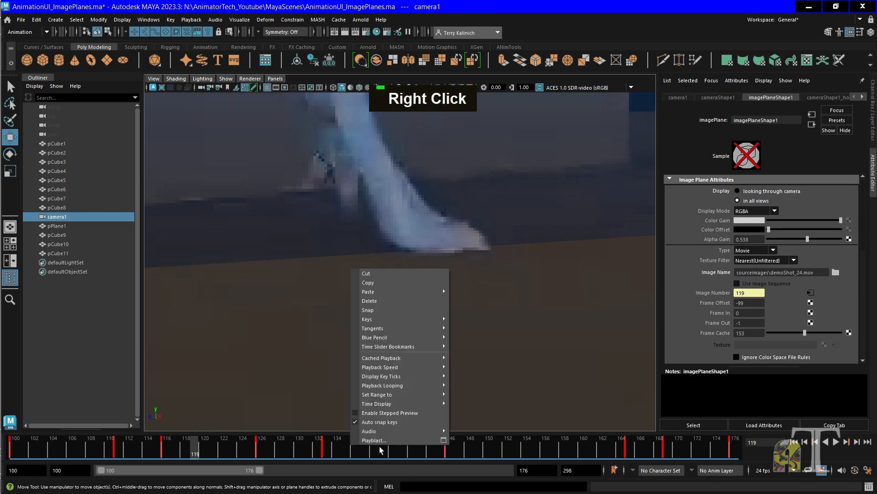
left_click(307, 441)
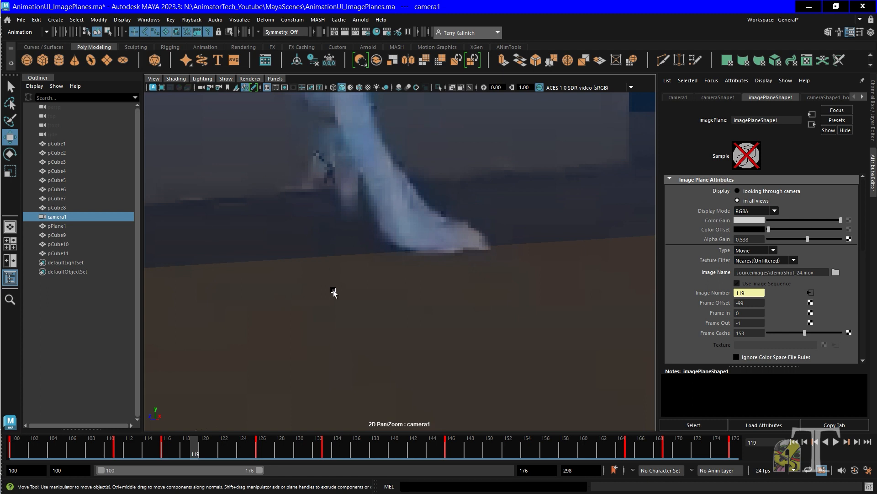
key("backslash")
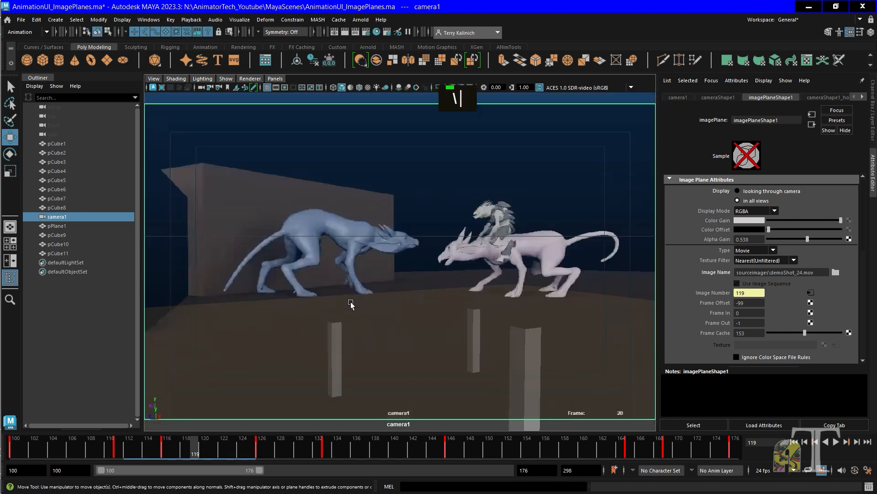